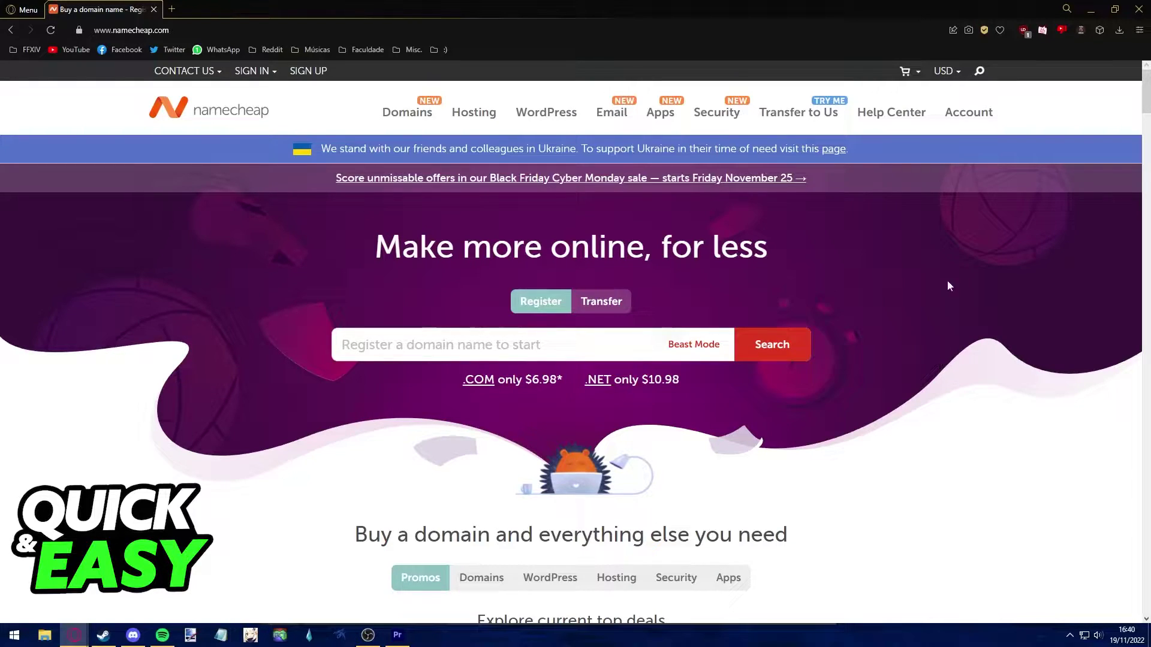
Open the Sign In dropdown on the Namecheap homepage to show the account login form.
{"action": "left_click", "coordinate": [262, 71]}
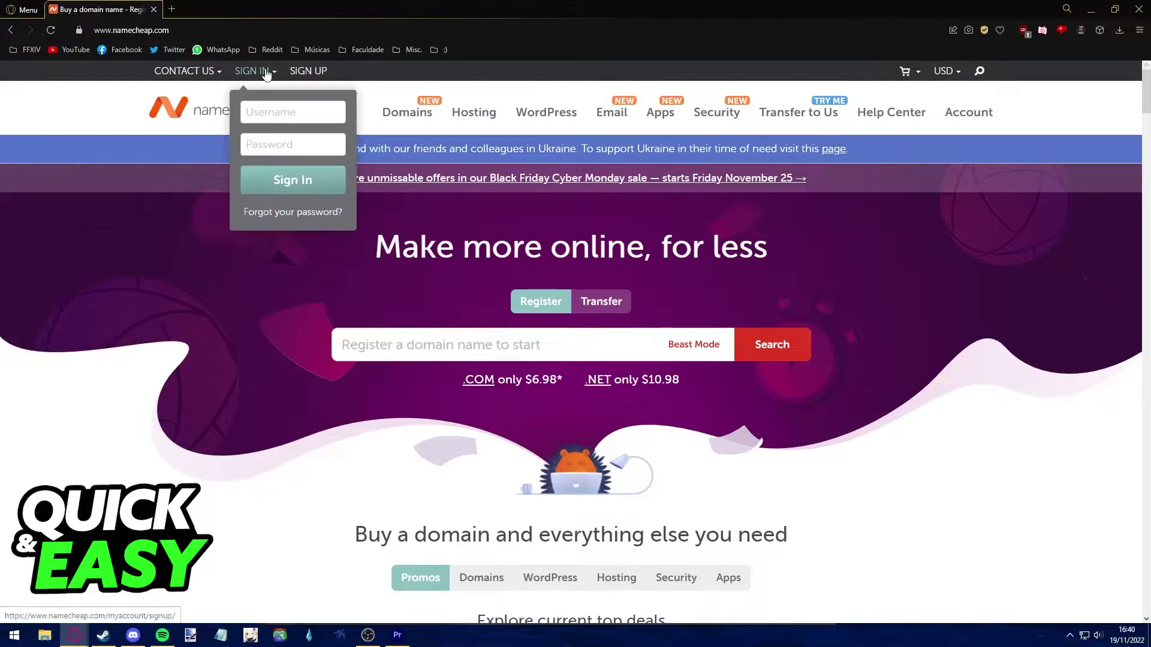
{"action": "left_click", "coordinate": [275, 116]}
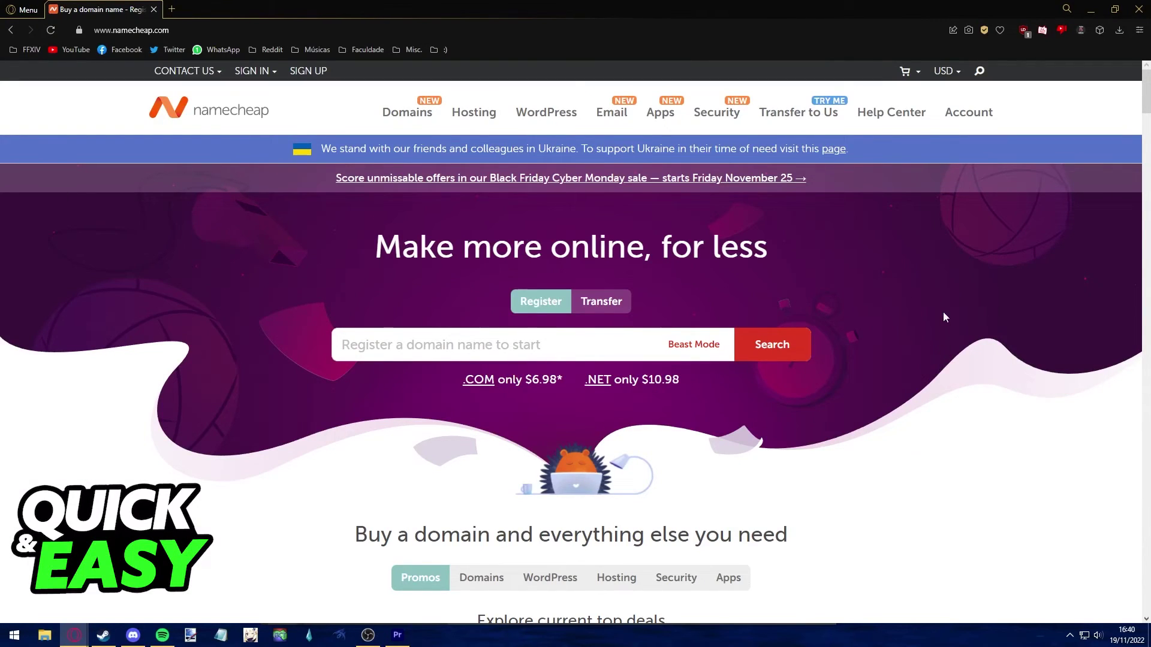
{"action": "left_click", "coordinate": [267, 72]}
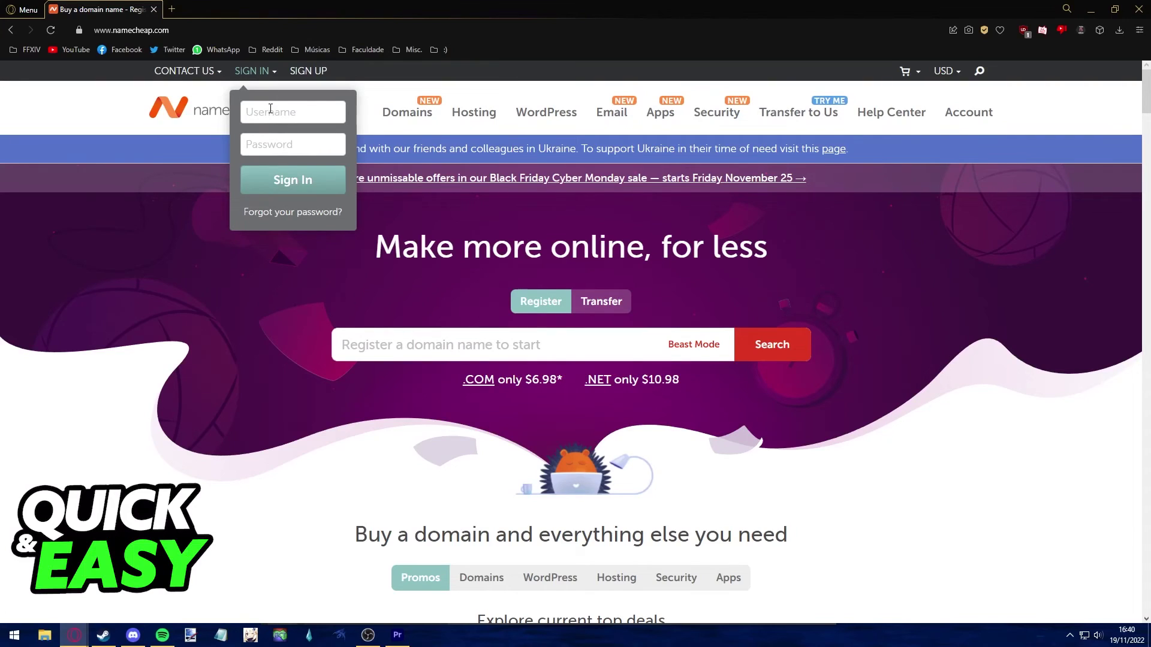
{"action": "left_click", "coordinate": [257, 112]}
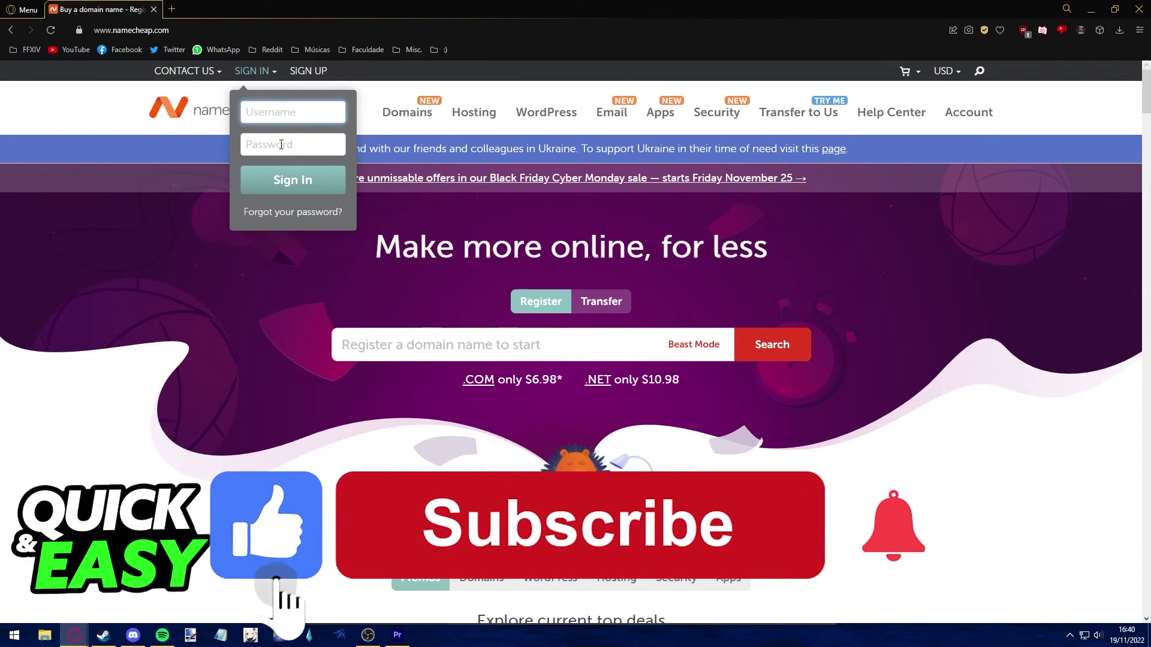